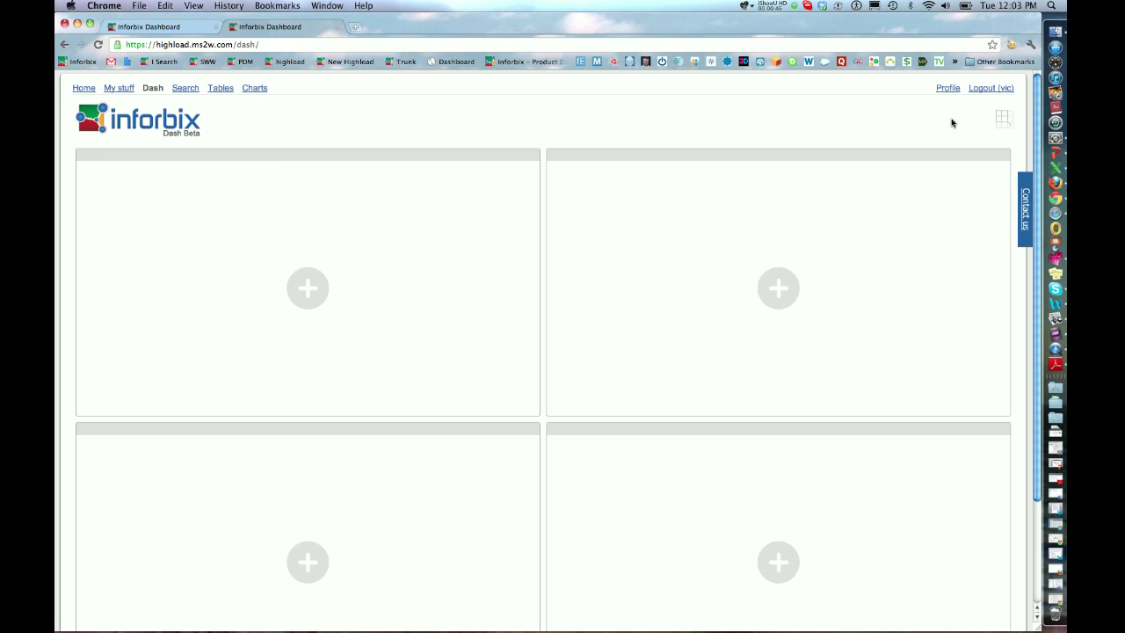
Resize the dashboard grid to three columns
click(1001, 120)
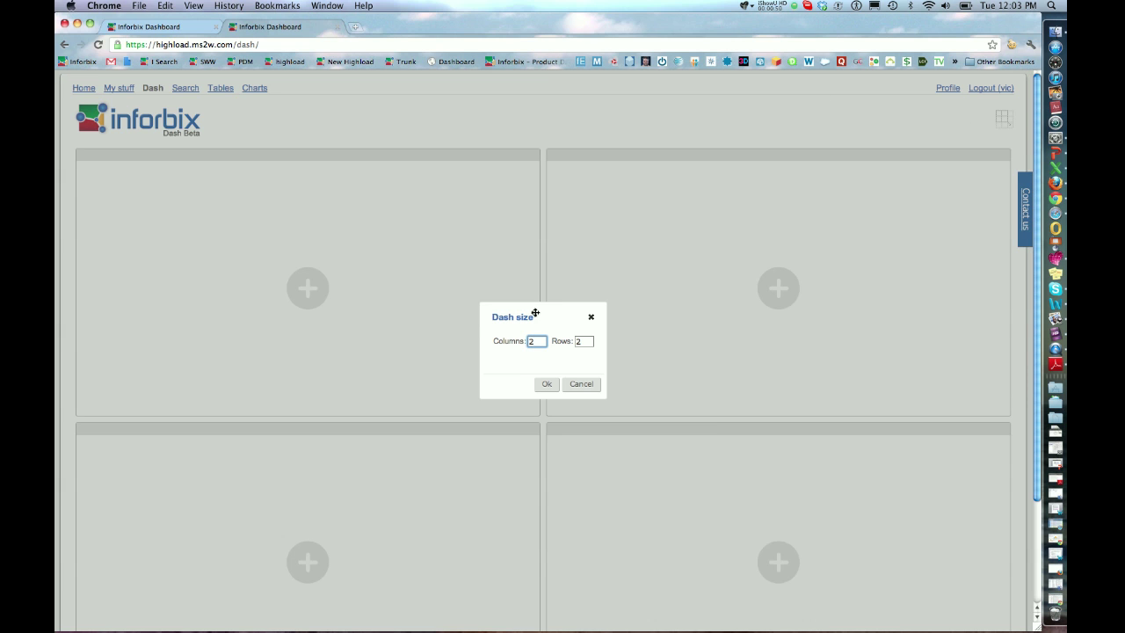
key(BackSpace)
text(3)
click(546, 385)
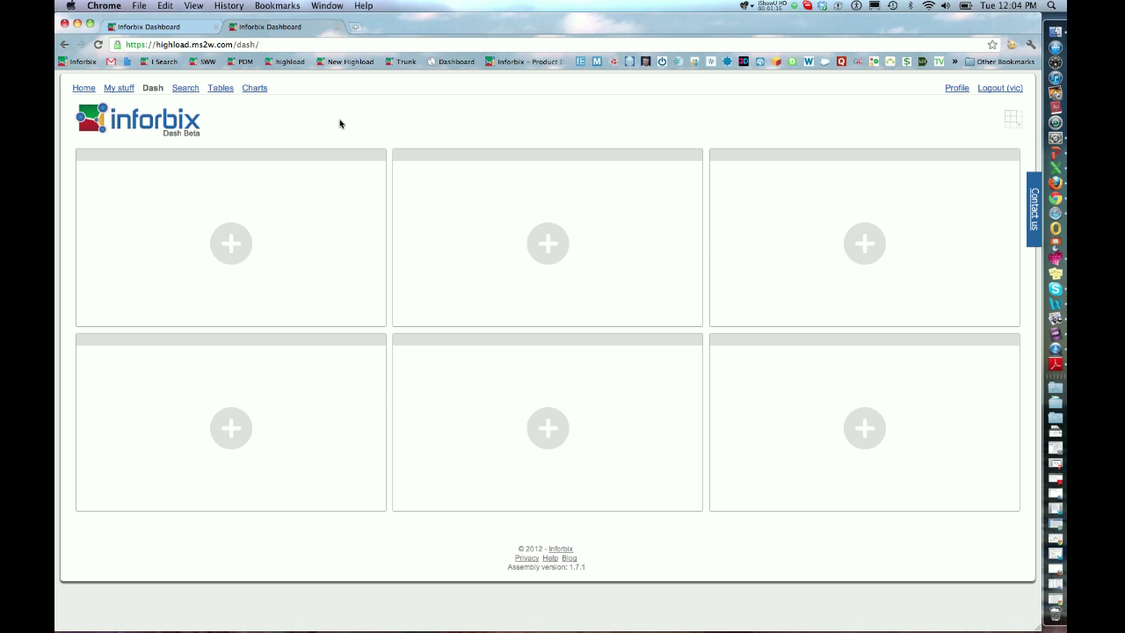
Fill the first two cells of the dashboard's upper row with the saved Valve BOM table and Latch Bolt Table
click(231, 246)
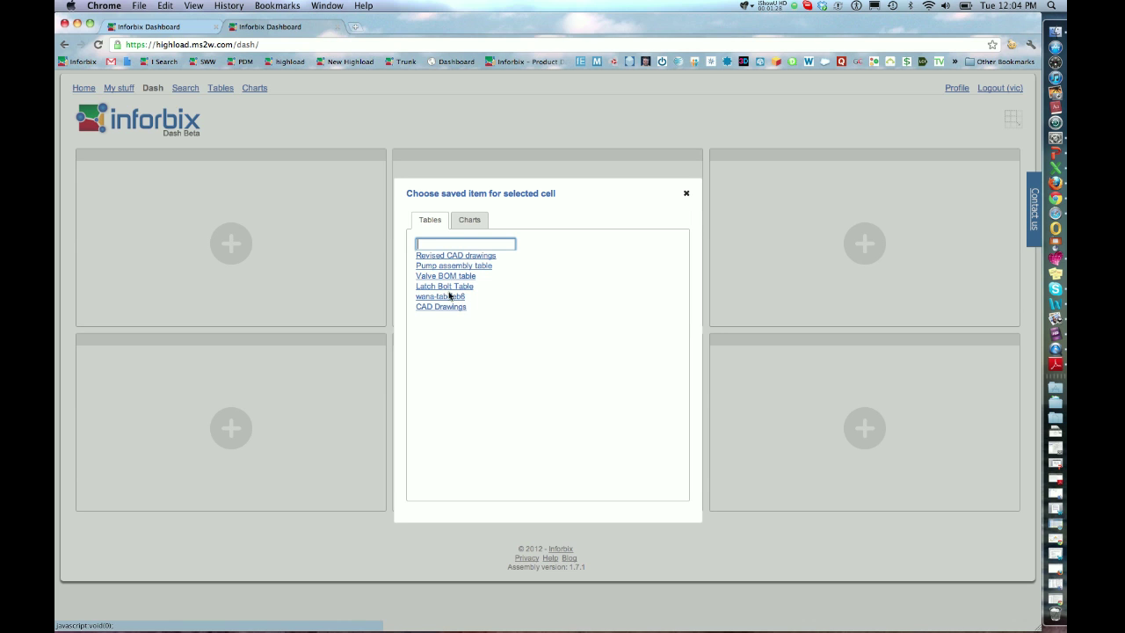
click(463, 220)
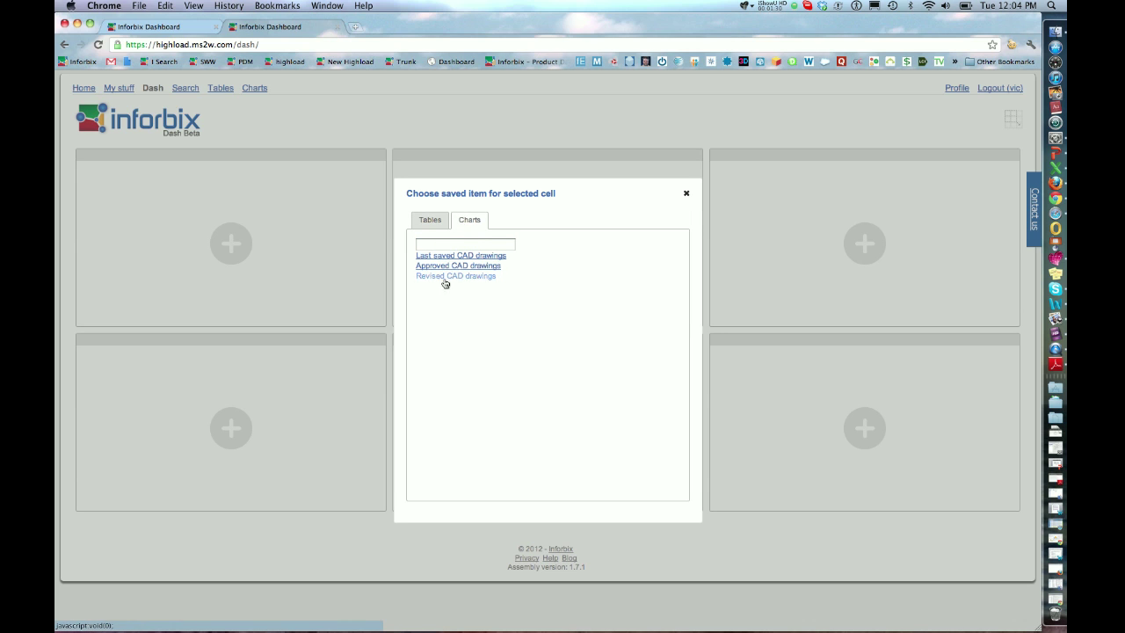
click(426, 222)
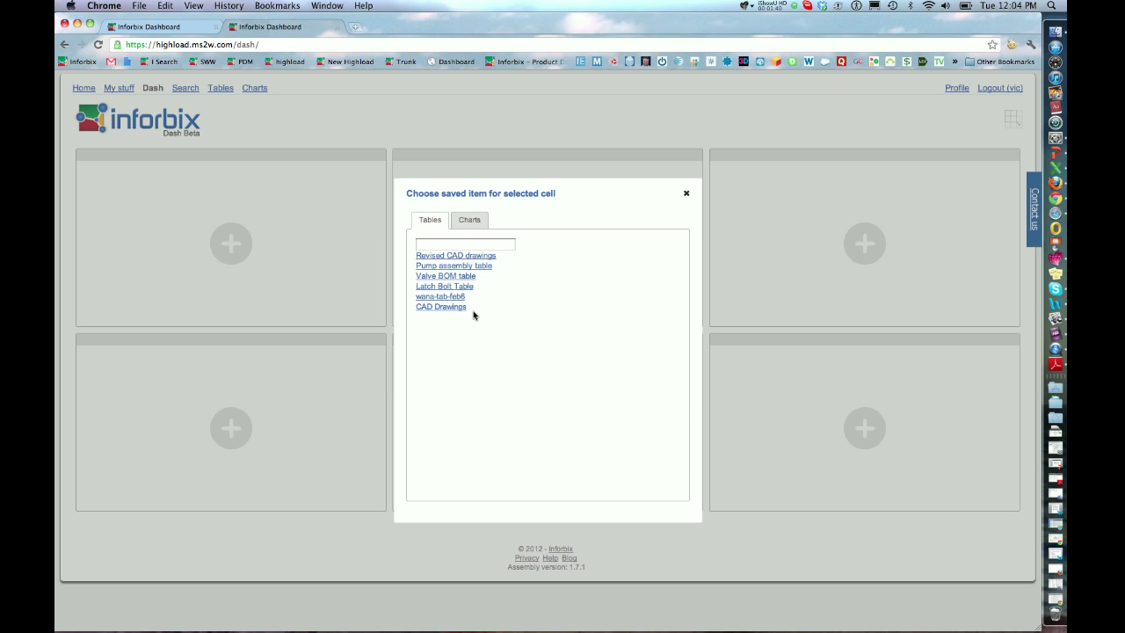
click(439, 279)
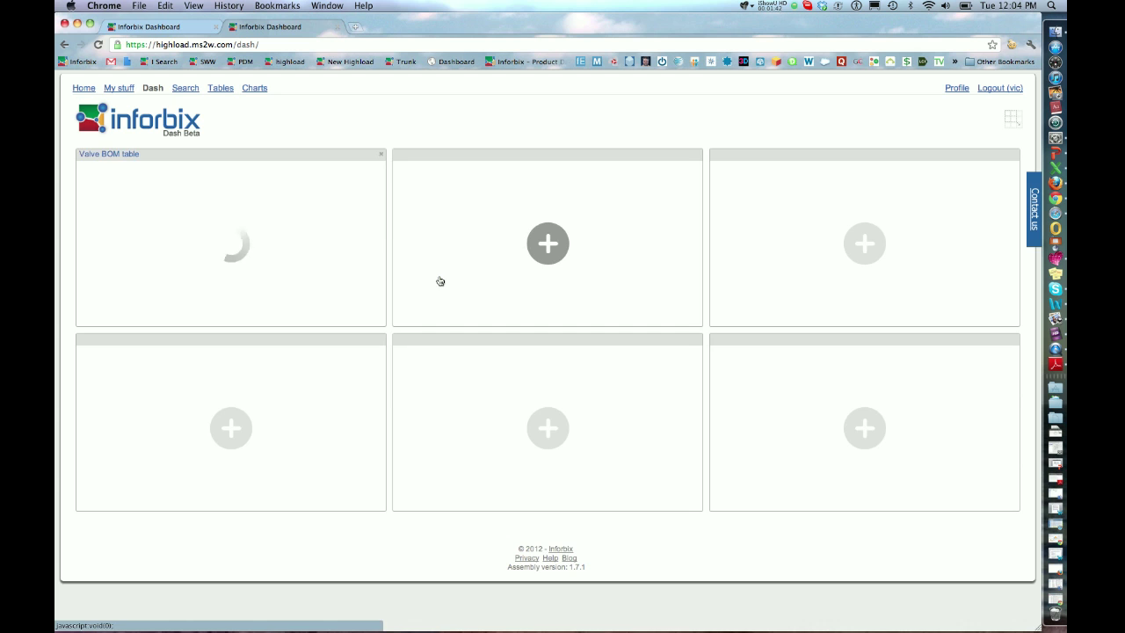
click(547, 245)
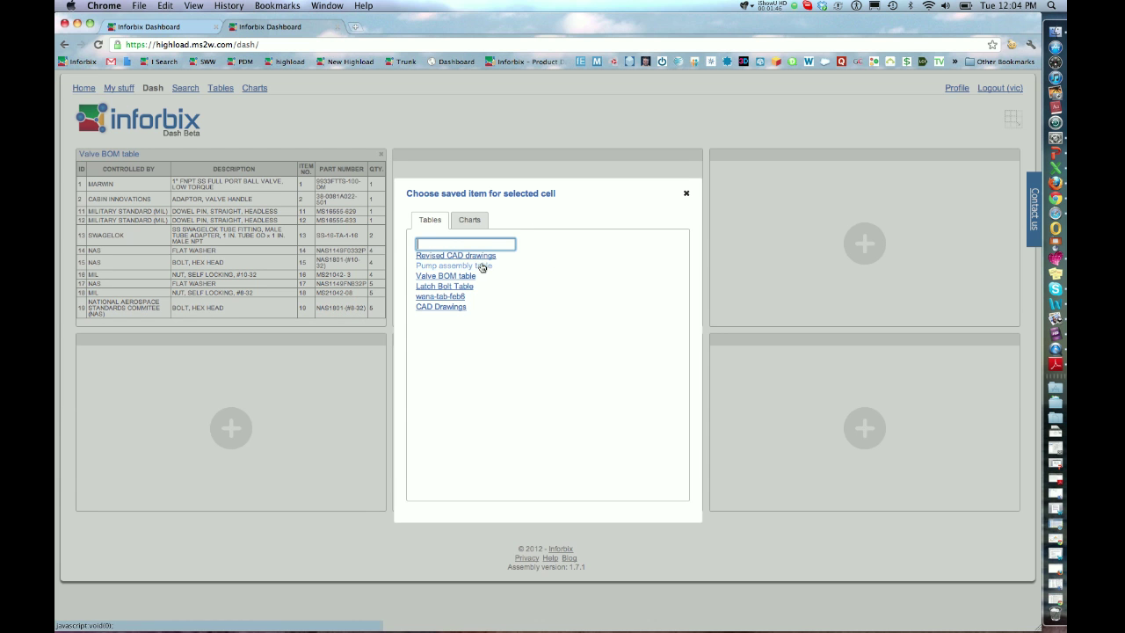
click(452, 287)
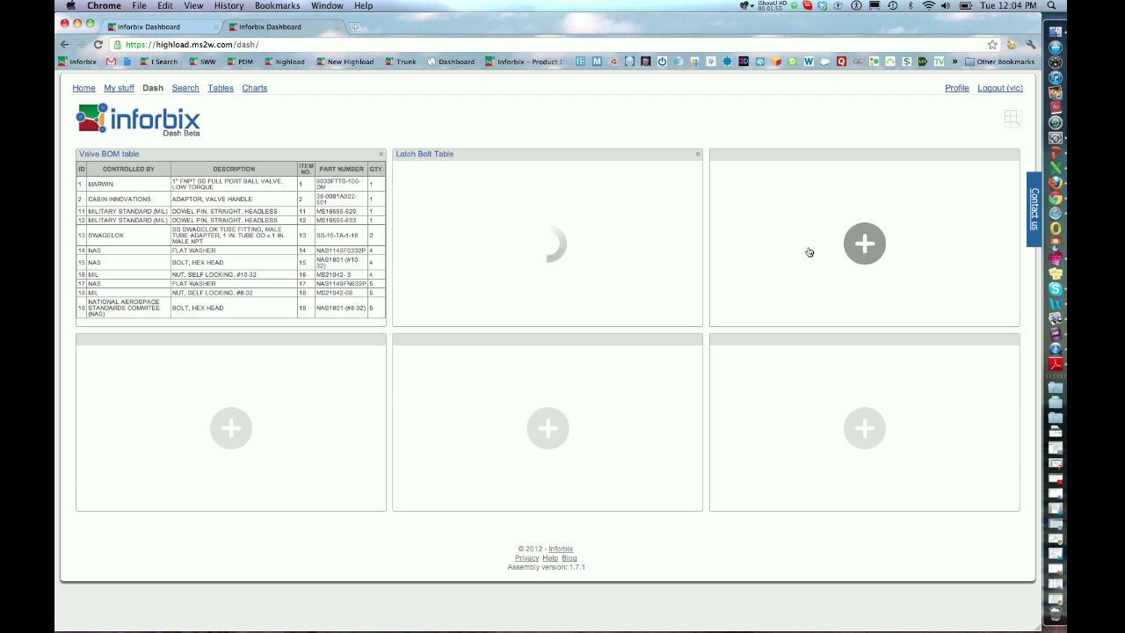
Add the Last saved CAD drawings chart to the upper row's third cell and the Approved CAD drawings chart to the lower row's first cell
click(861, 246)
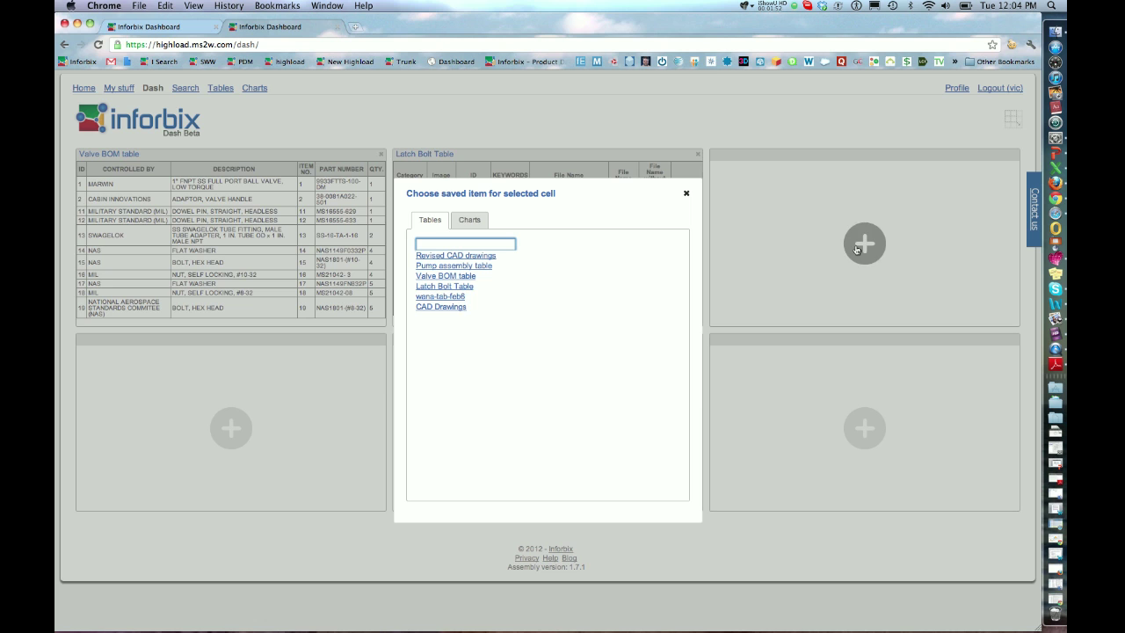
click(473, 220)
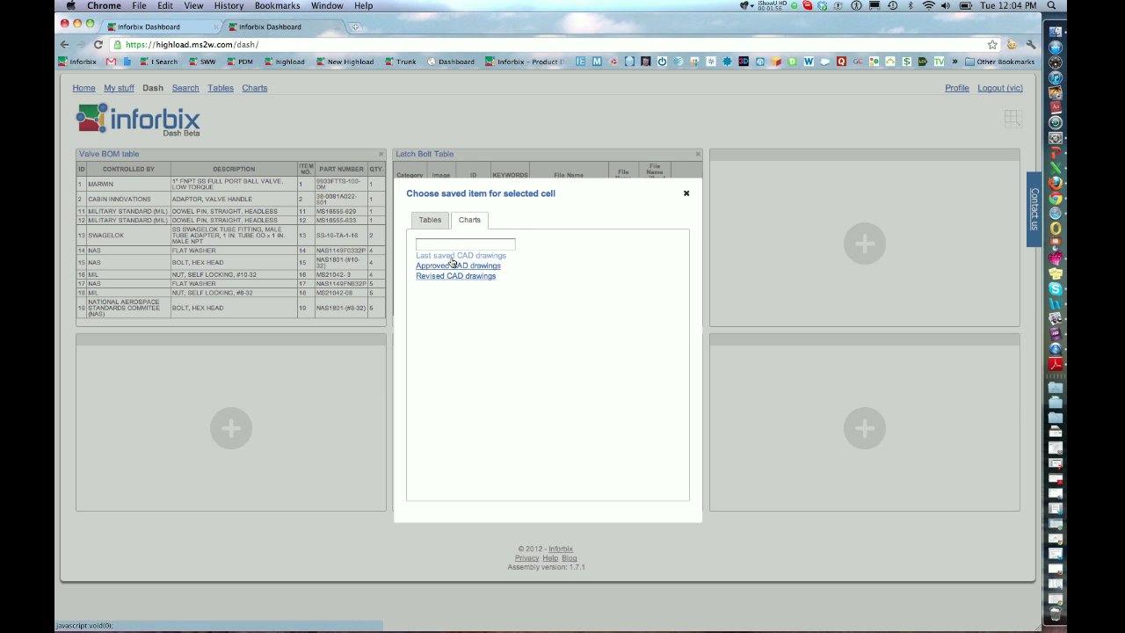
click(452, 256)
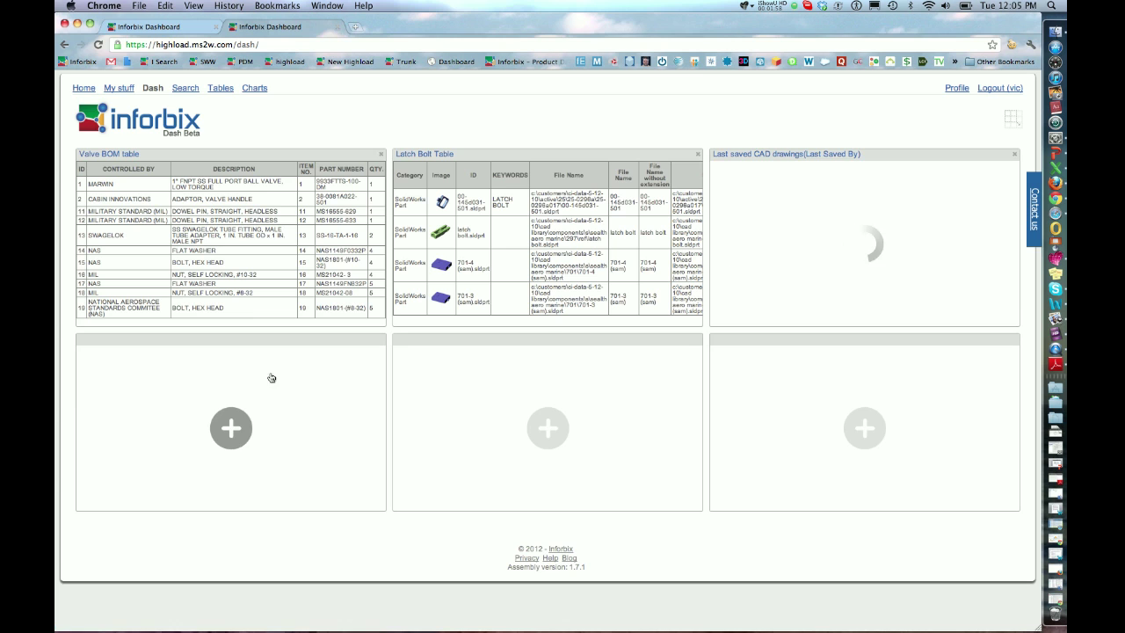
click(230, 427)
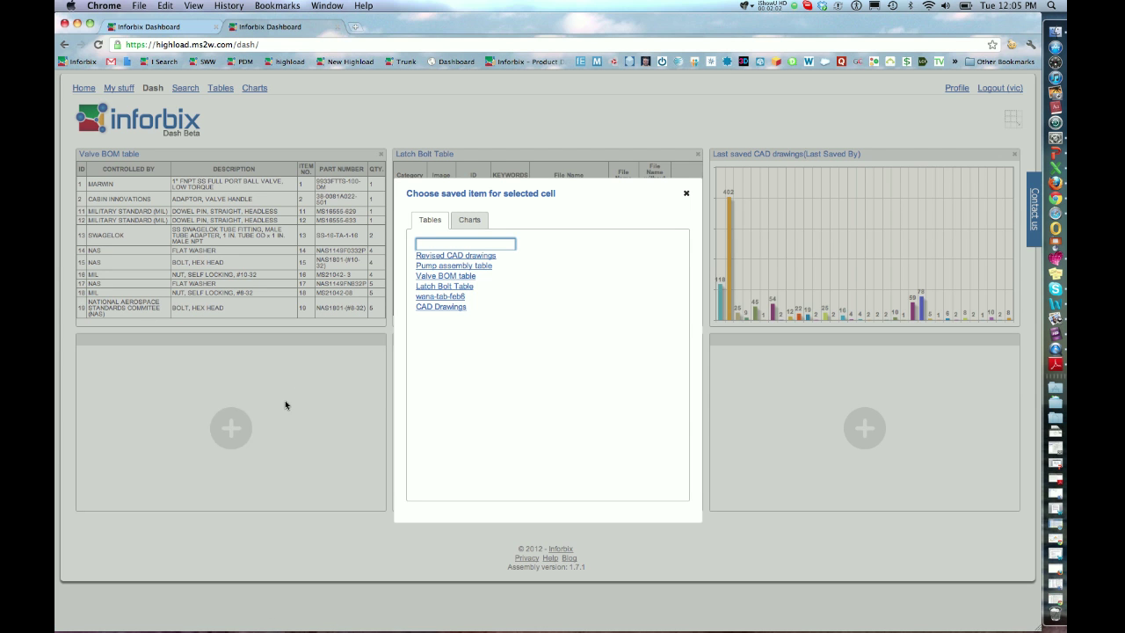
click(465, 225)
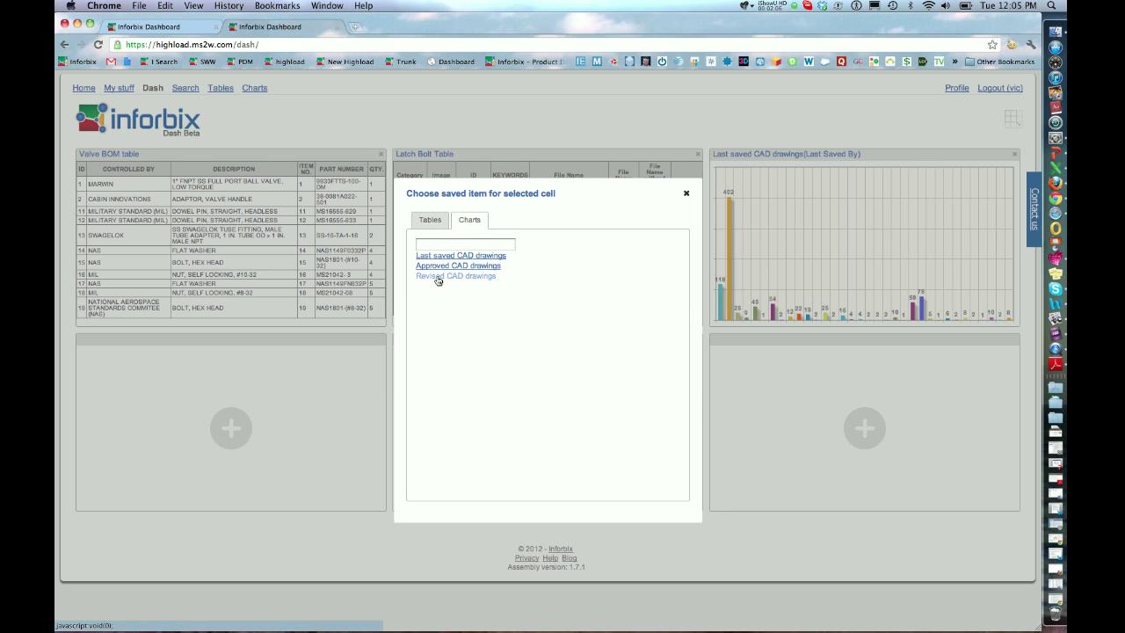
click(453, 265)
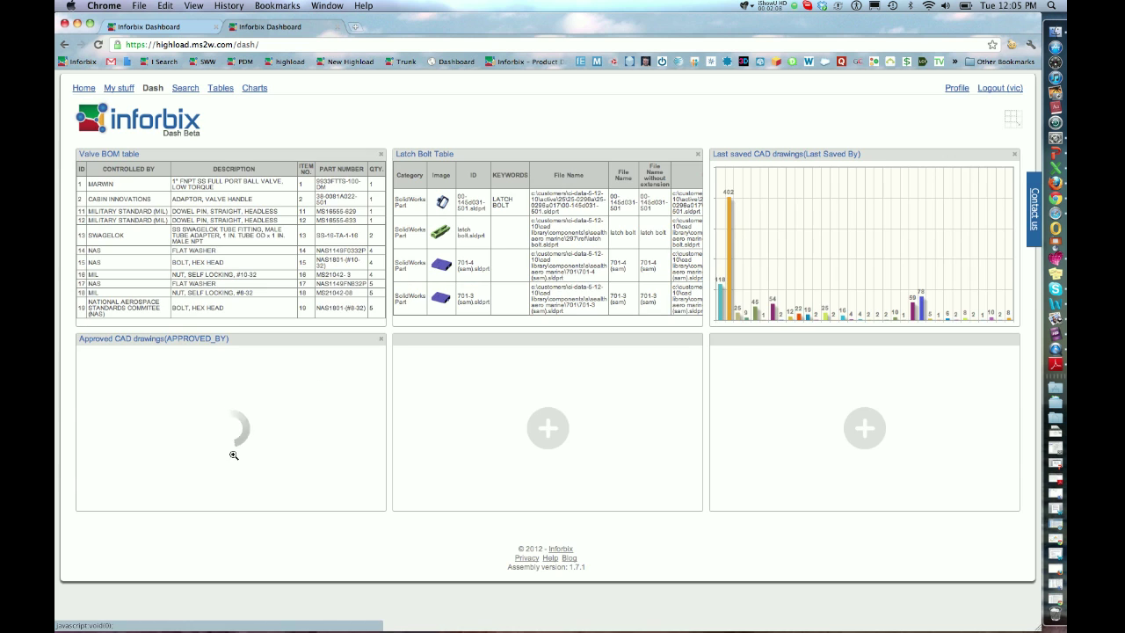
Add the Pump assembly table to the lower row's middle cell and the Revised CAD drawings chart to its last cell
click(544, 427)
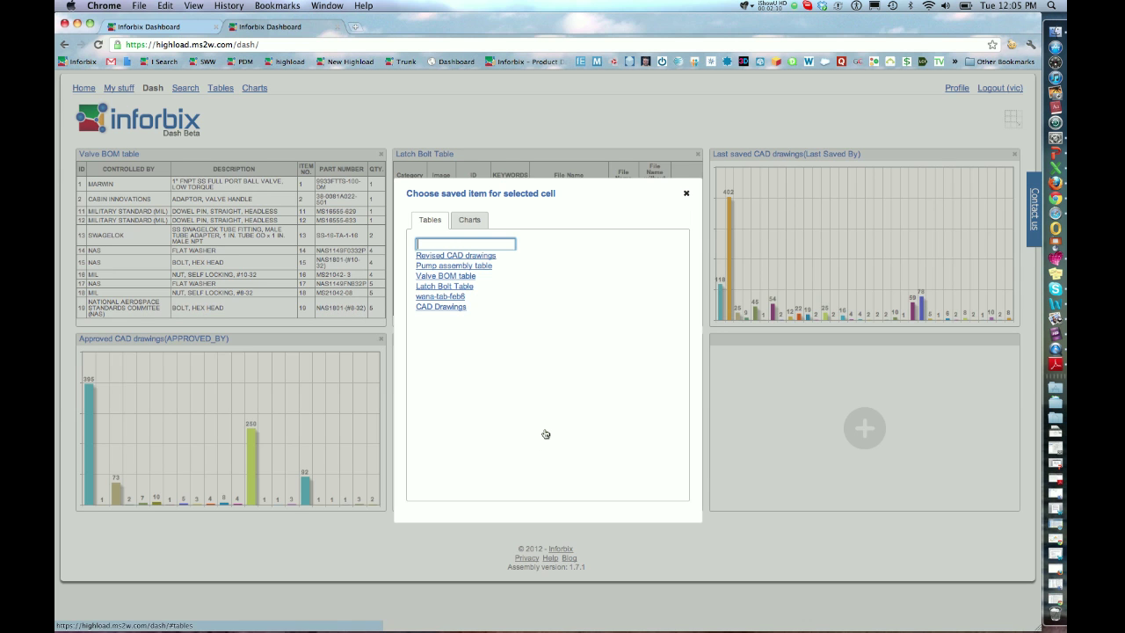
click(450, 266)
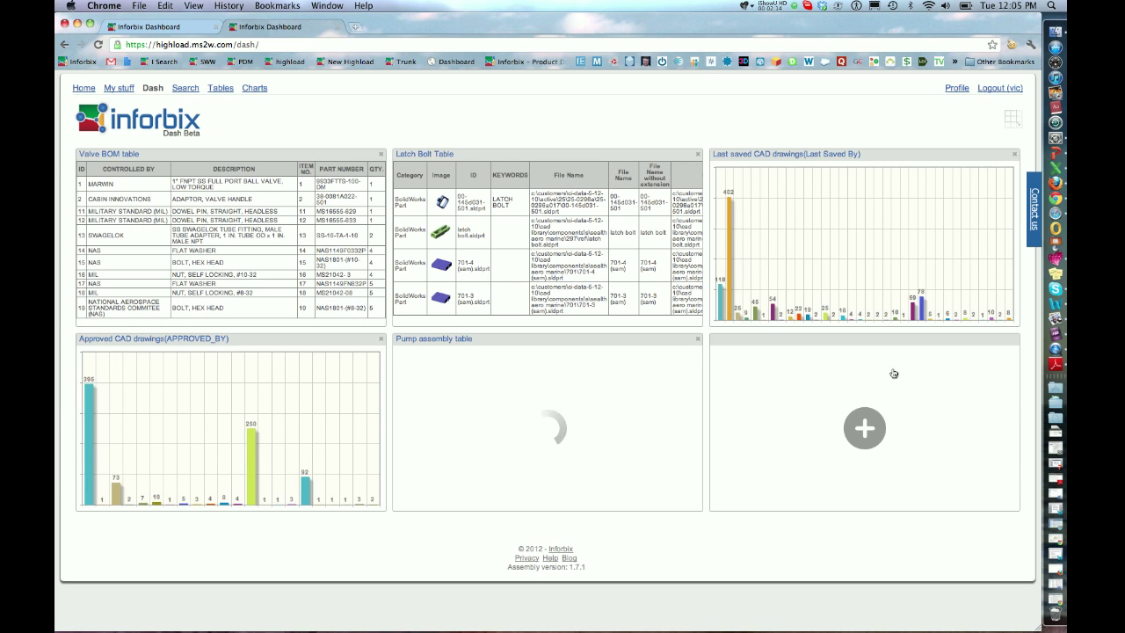
click(863, 428)
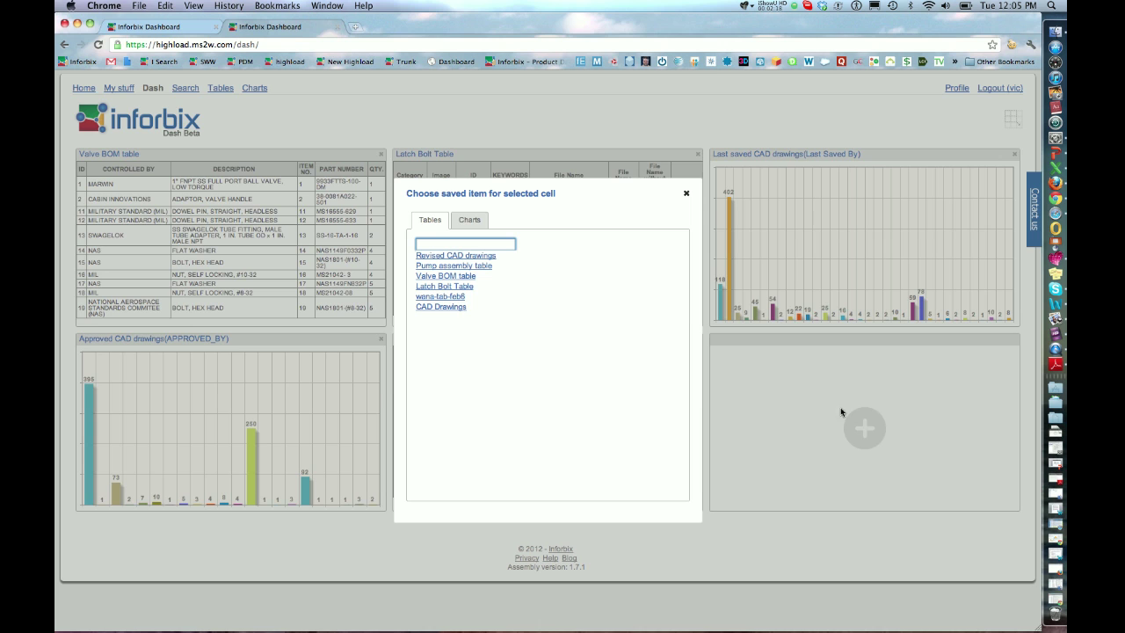
click(471, 222)
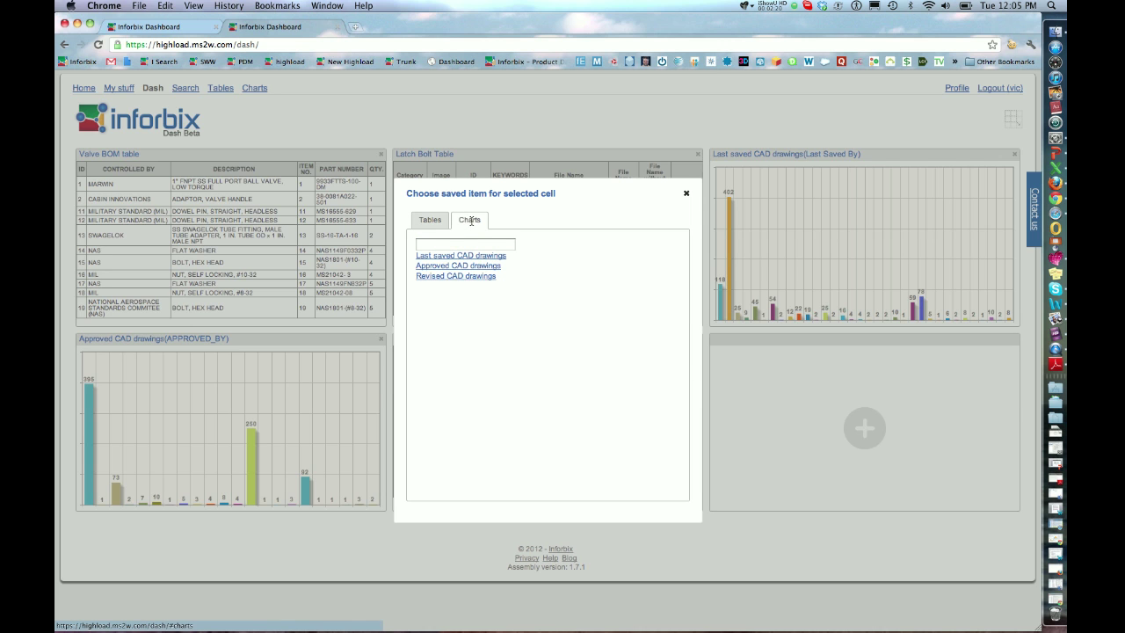
click(452, 276)
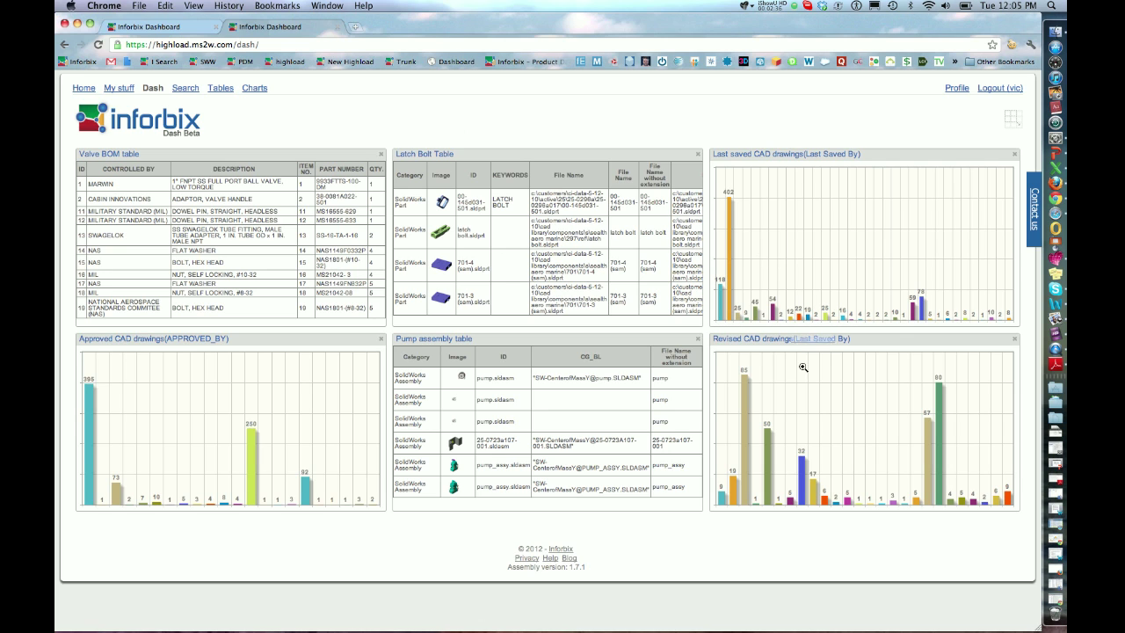
Enlarge the Last saved CAD drawings chart, view its full chart page, and return to the dashboard
click(813, 233)
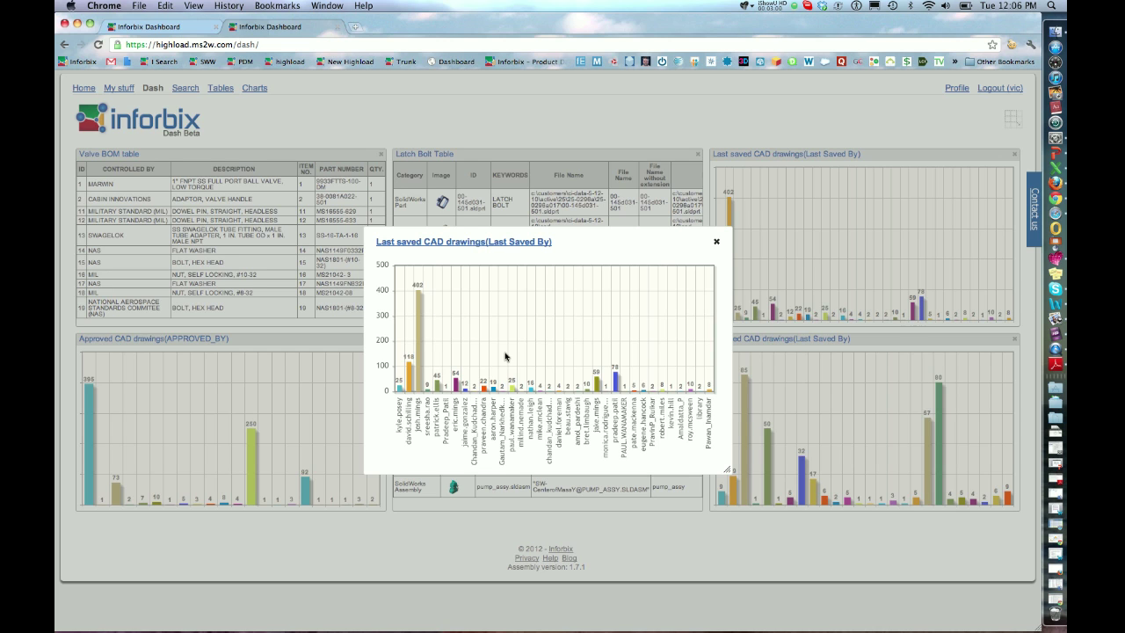
click(450, 247)
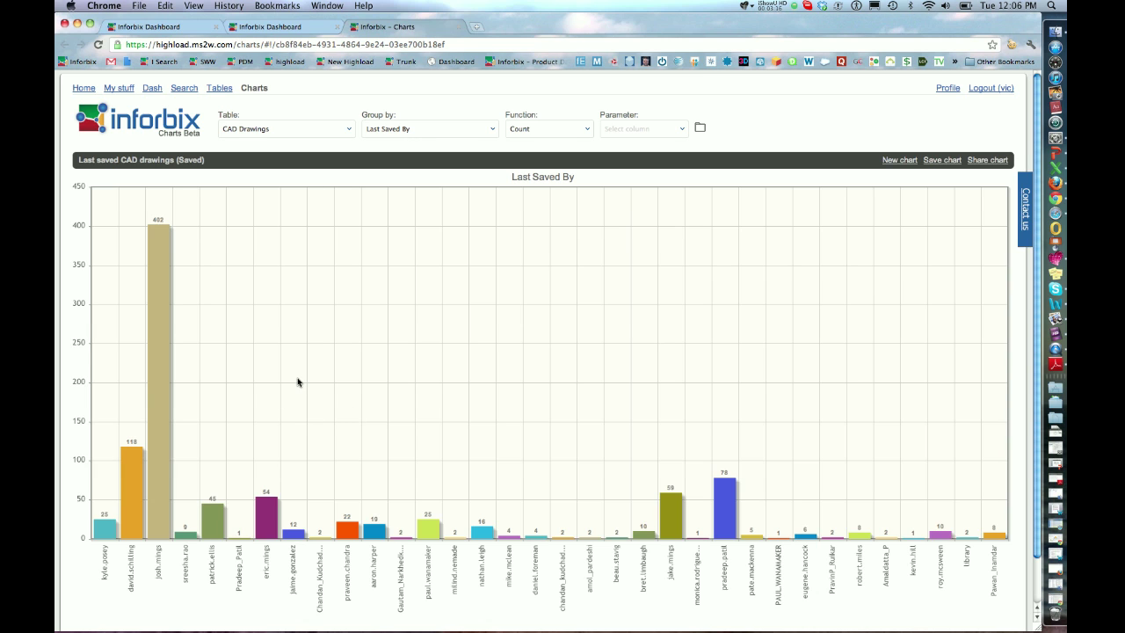
click(153, 88)
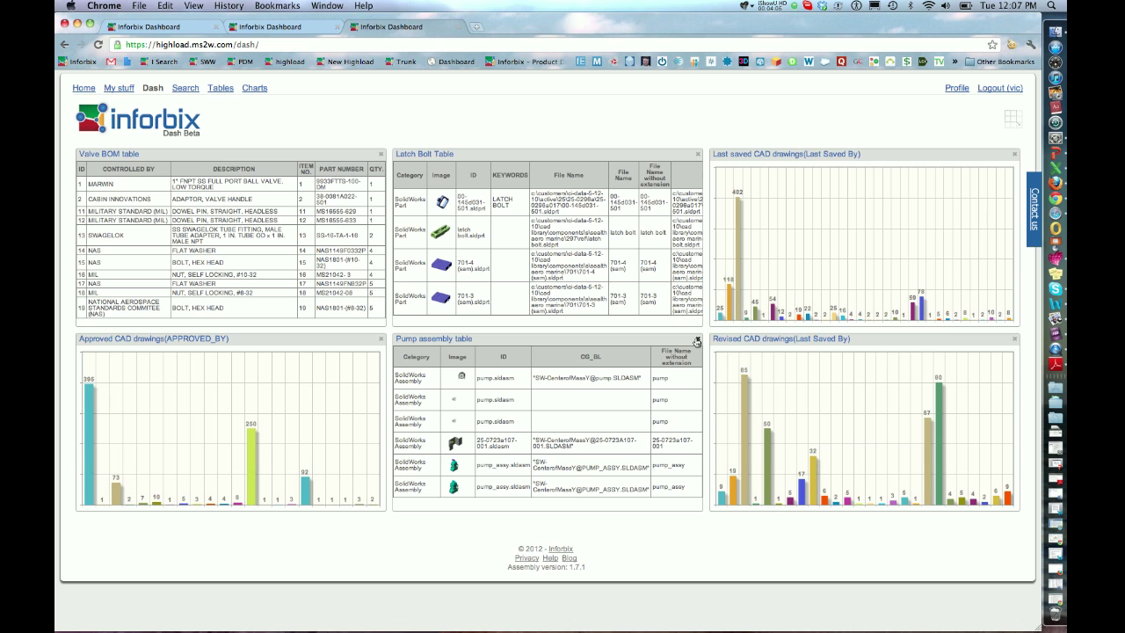
Replace the Pump assembly table with the saved Revised CAD drawings table and preview the new table enlarged
click(696, 341)
click(585, 384)
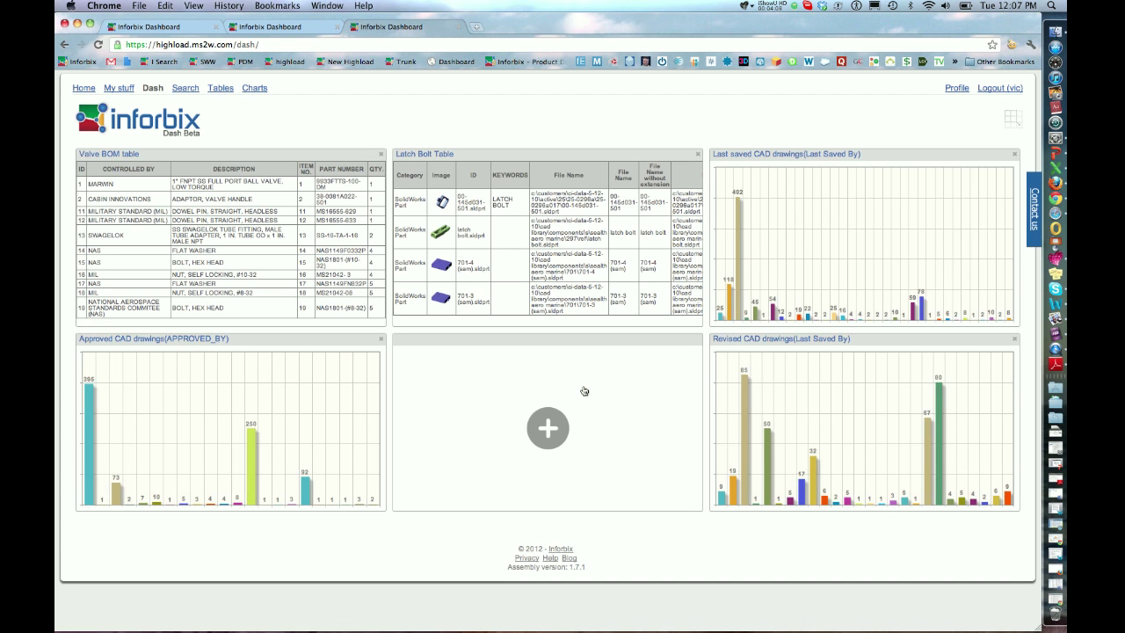
click(547, 431)
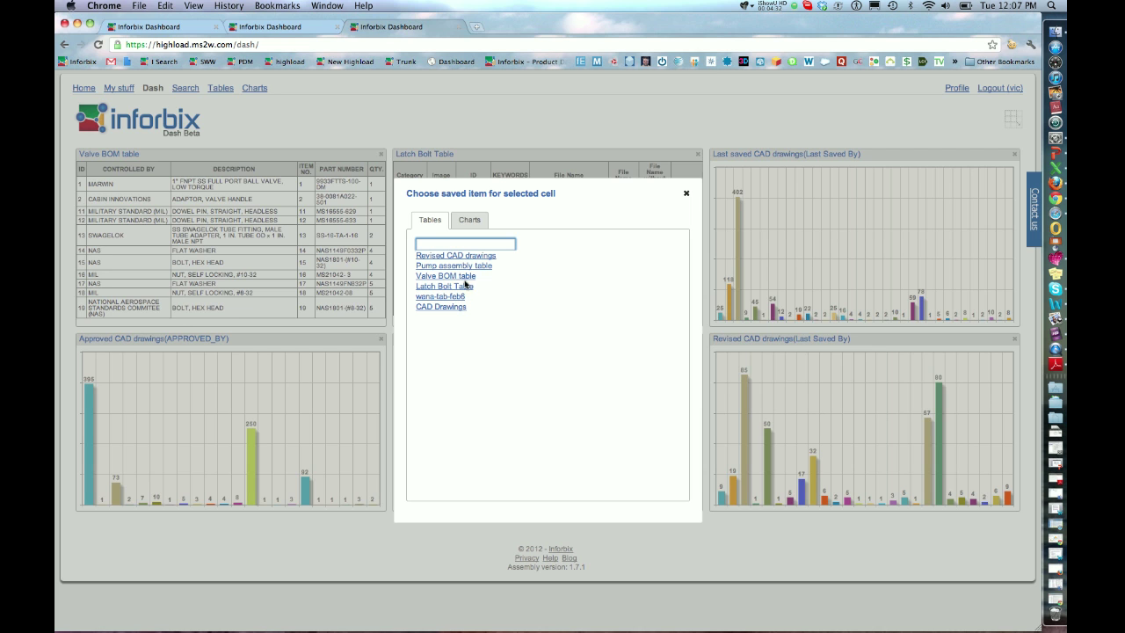
click(448, 256)
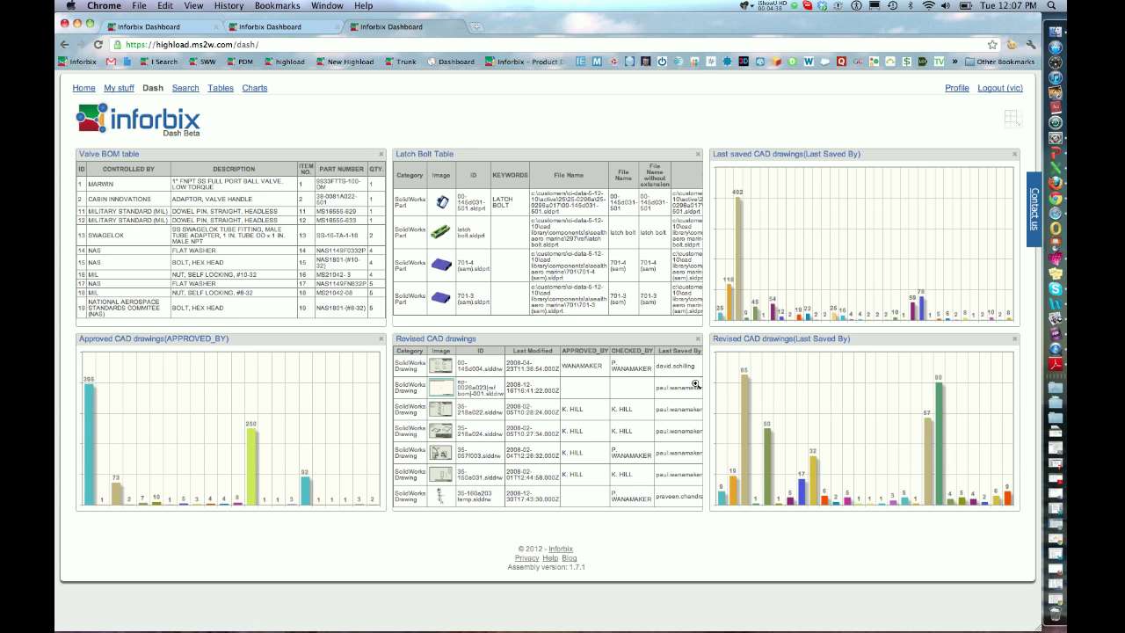
click(557, 402)
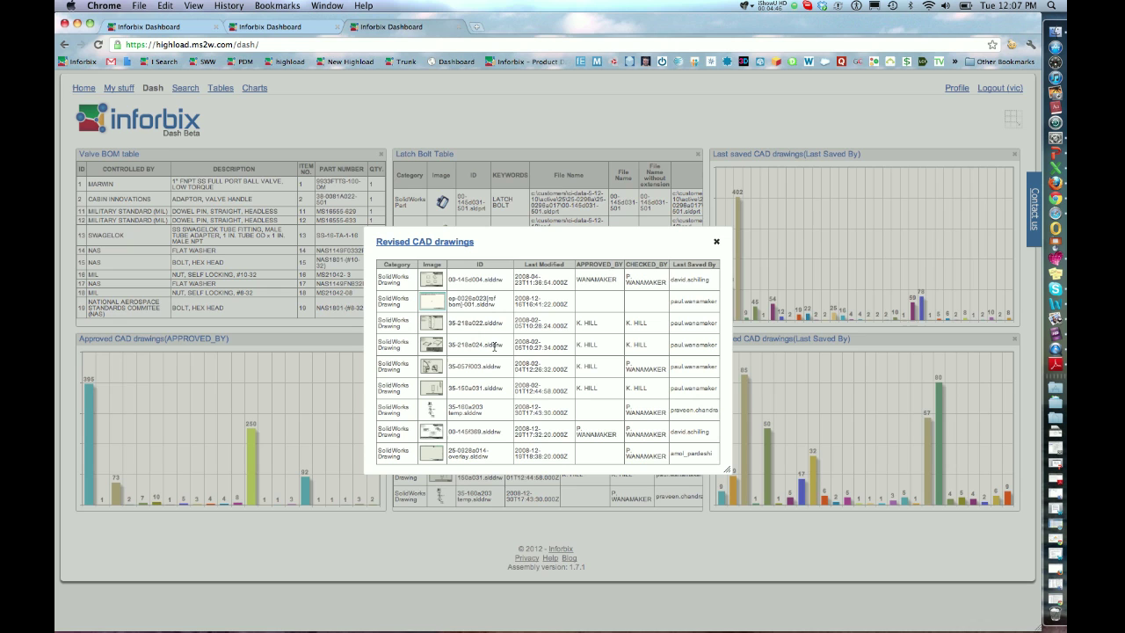
click(716, 243)
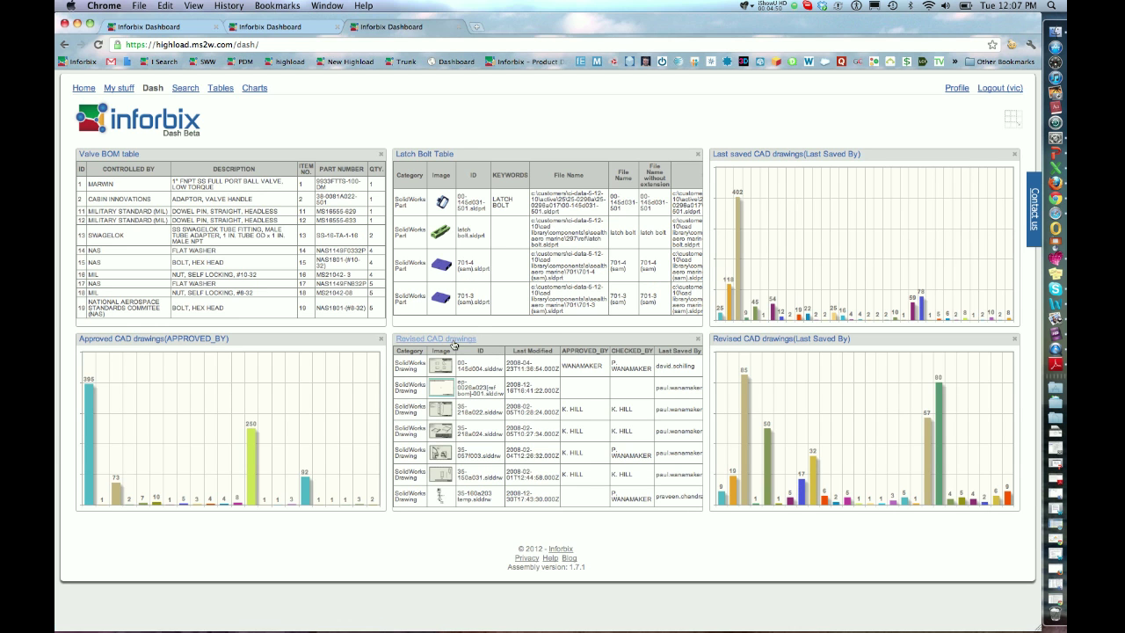